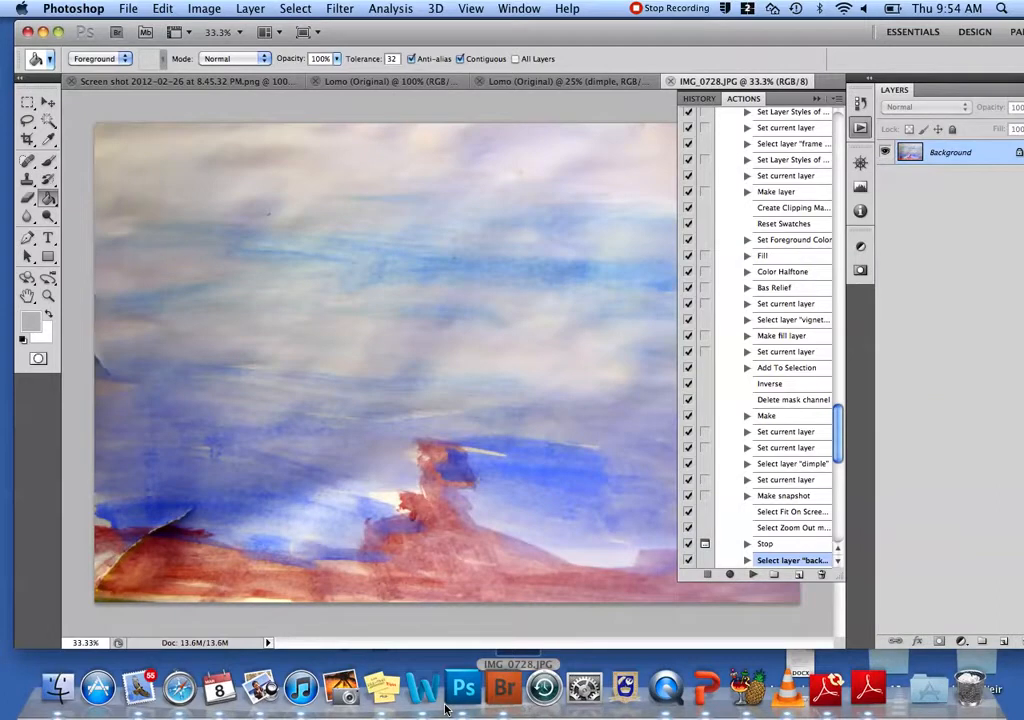
Preview the 400_F_177863 fish silhouettes image on the desktop full screen and open it in Photoshop.
key("F11")
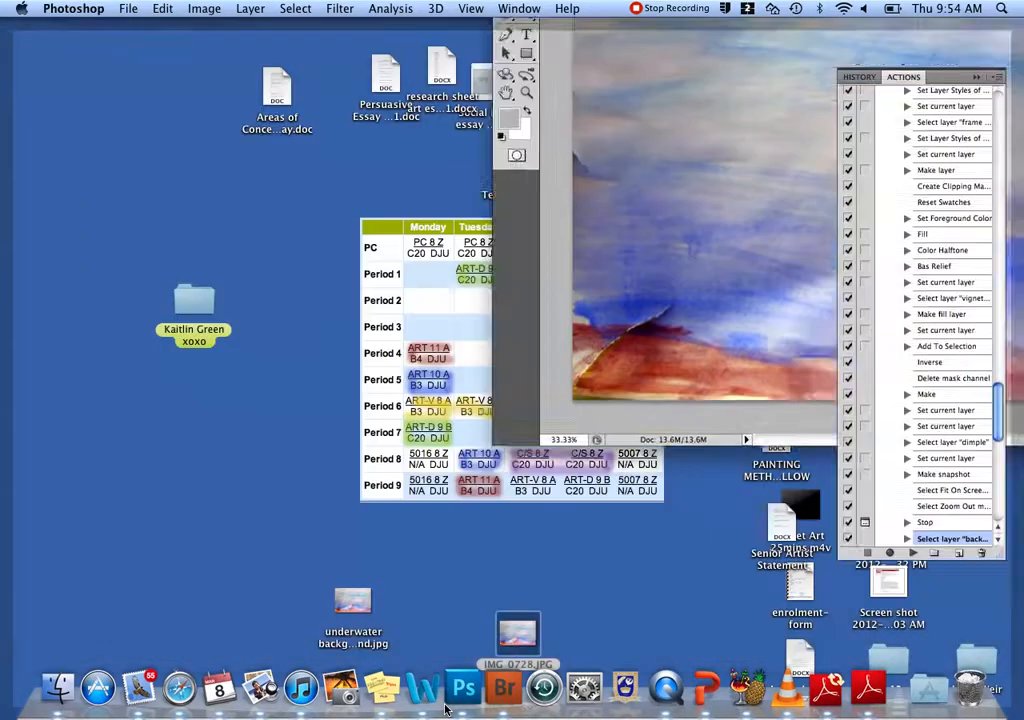
left_click(667, 88)
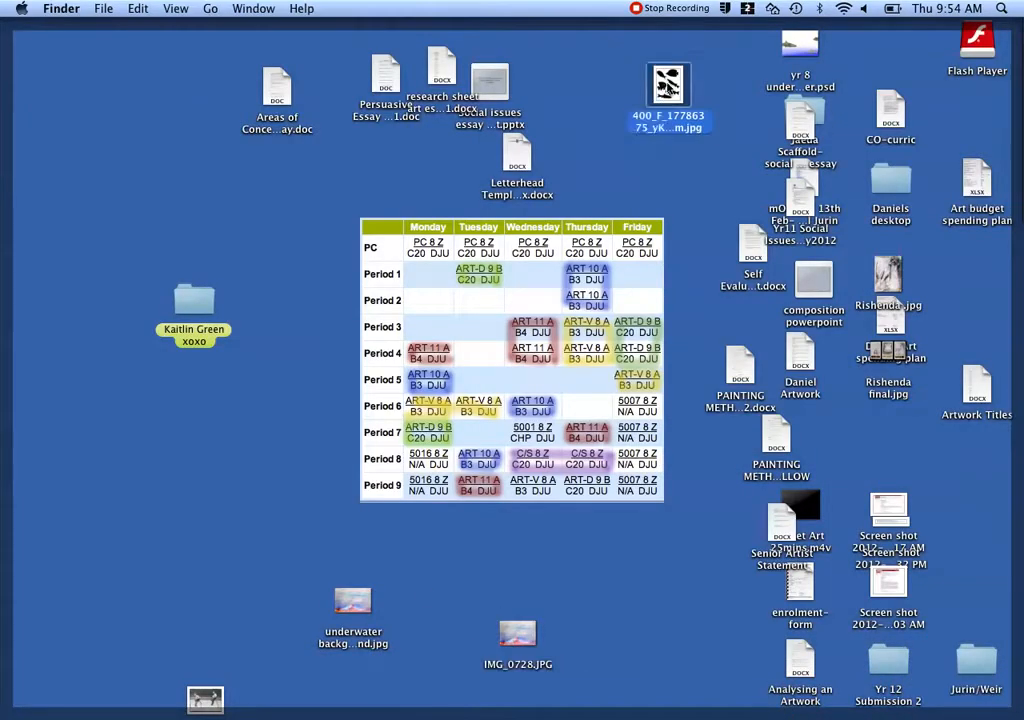
key("space")
left_click(519, 406)
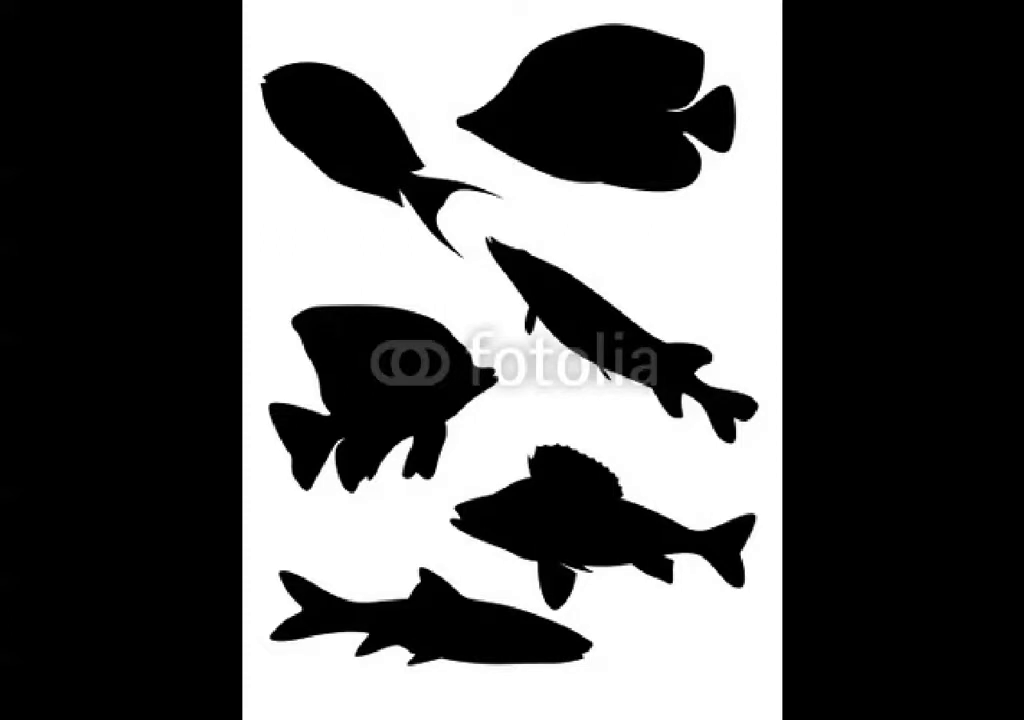
mouse_move(504, 477)
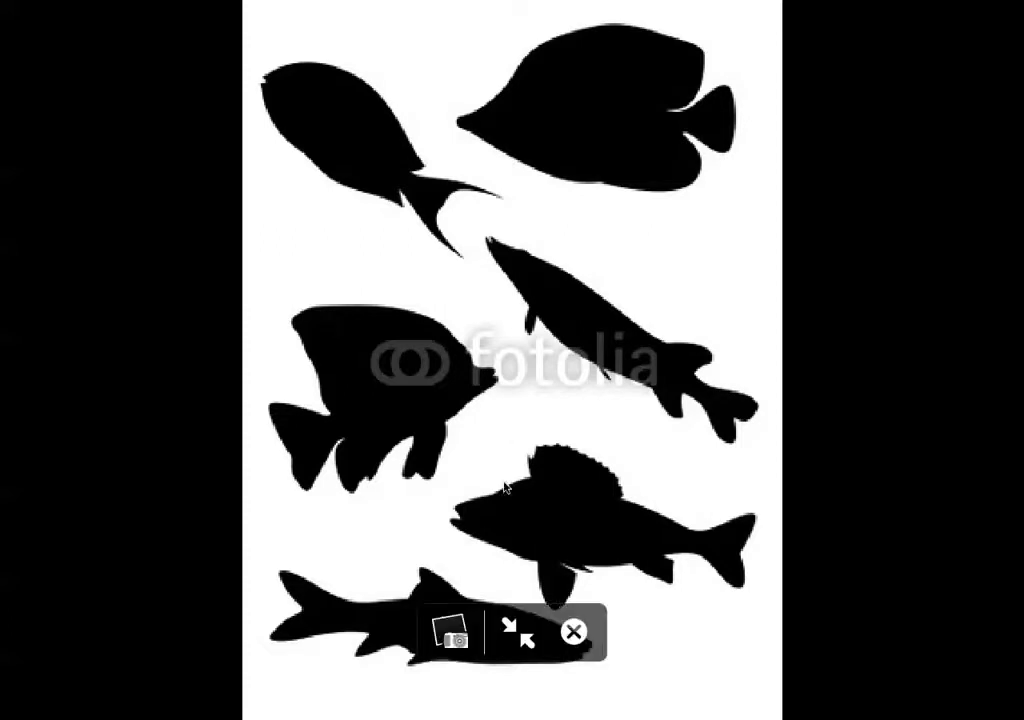
key("Escape")
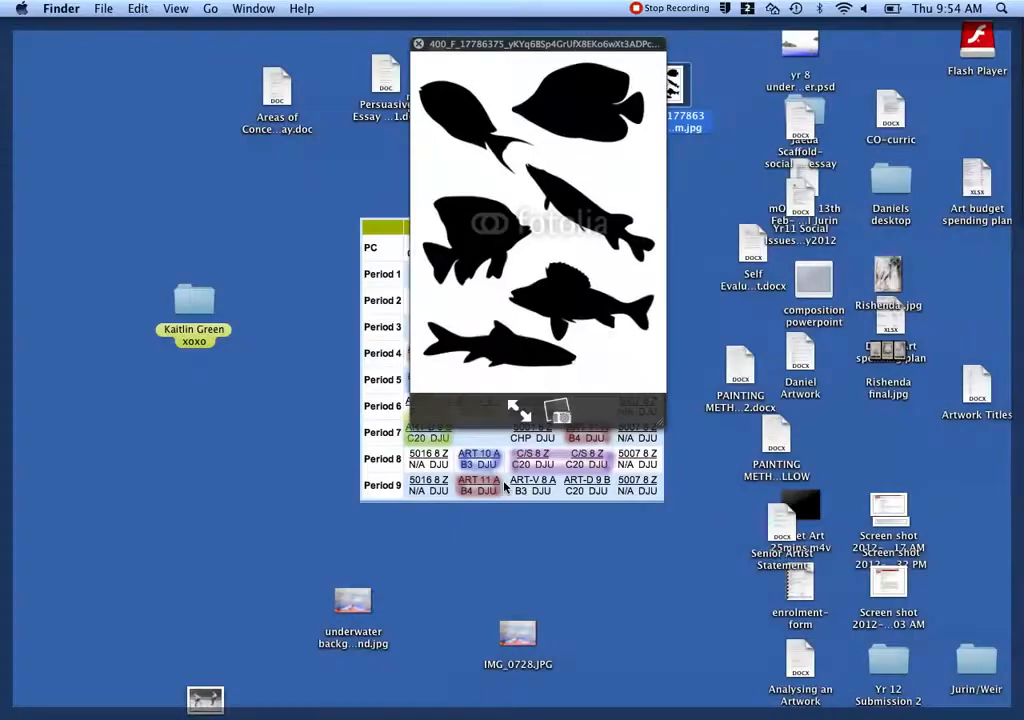
left_click(421, 45)
left_click_drag(668, 85, 463, 690)
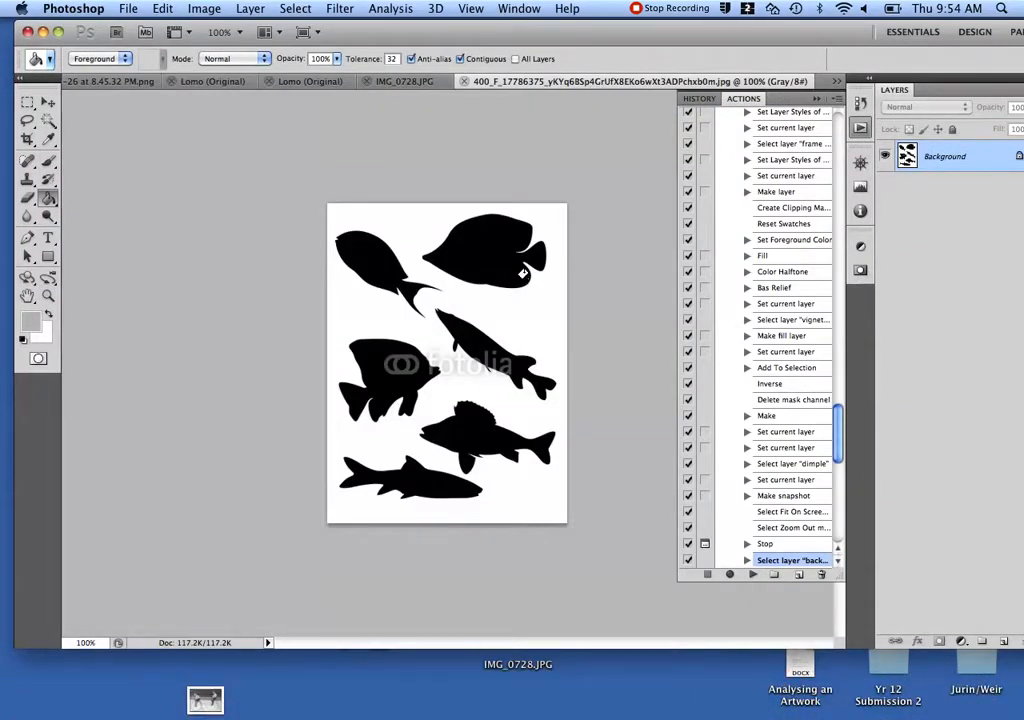
Open the dark texture images-1.jpeg from the Year 10 Art Grunge folder in Photoshop and view it at 200%.
key("F11")
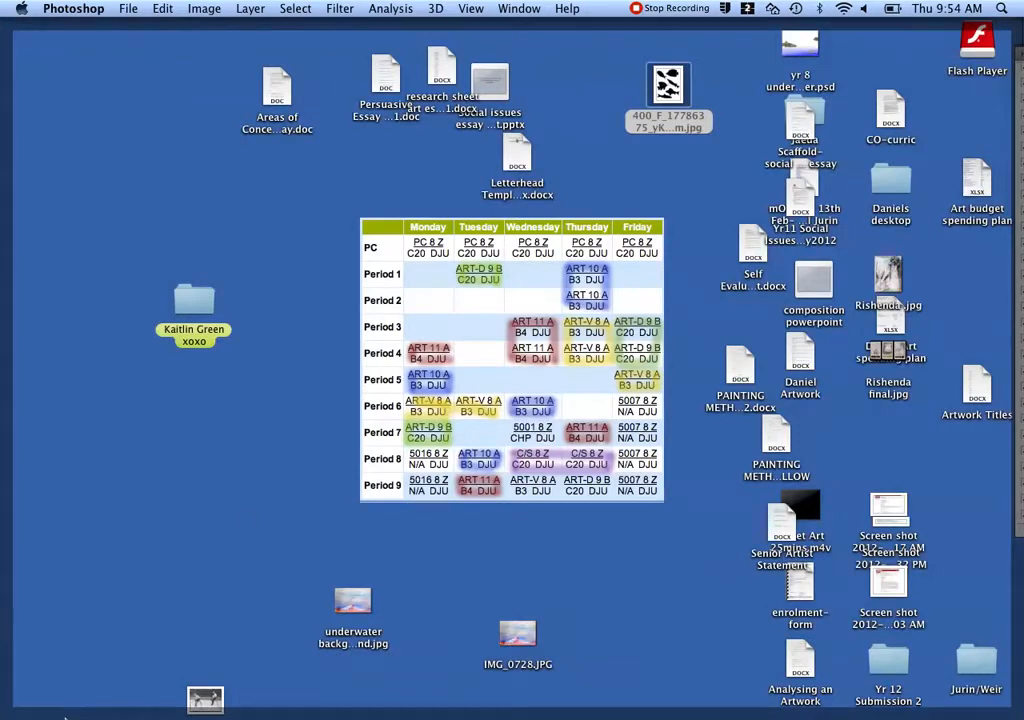
left_click(52, 683)
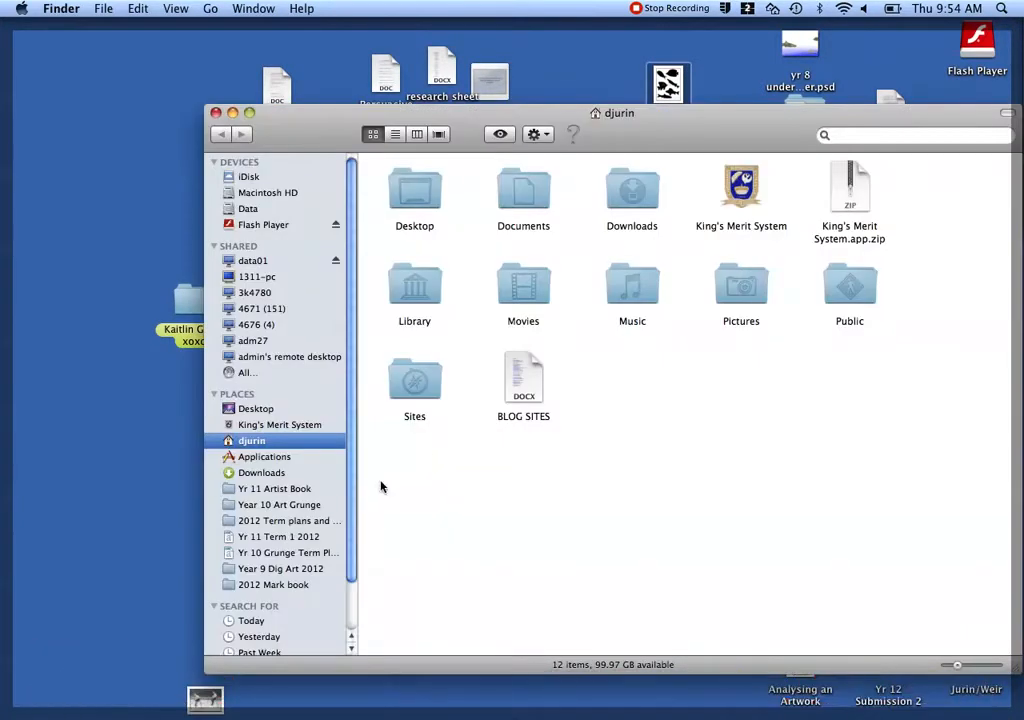
left_click(273, 505)
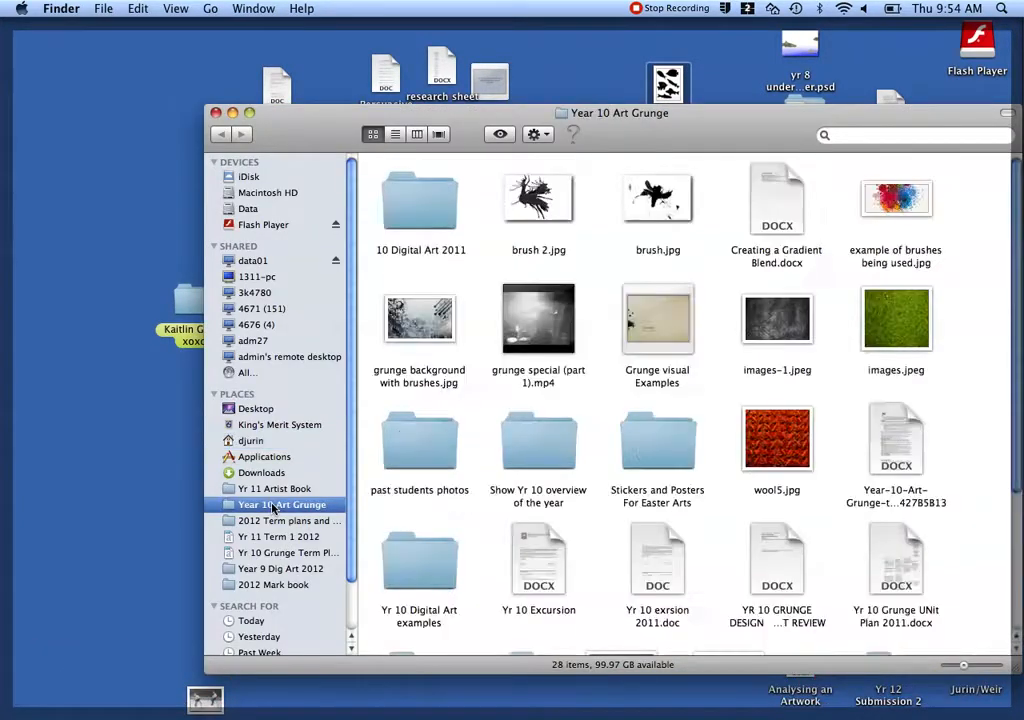
left_click_drag(777, 318, 463, 691)
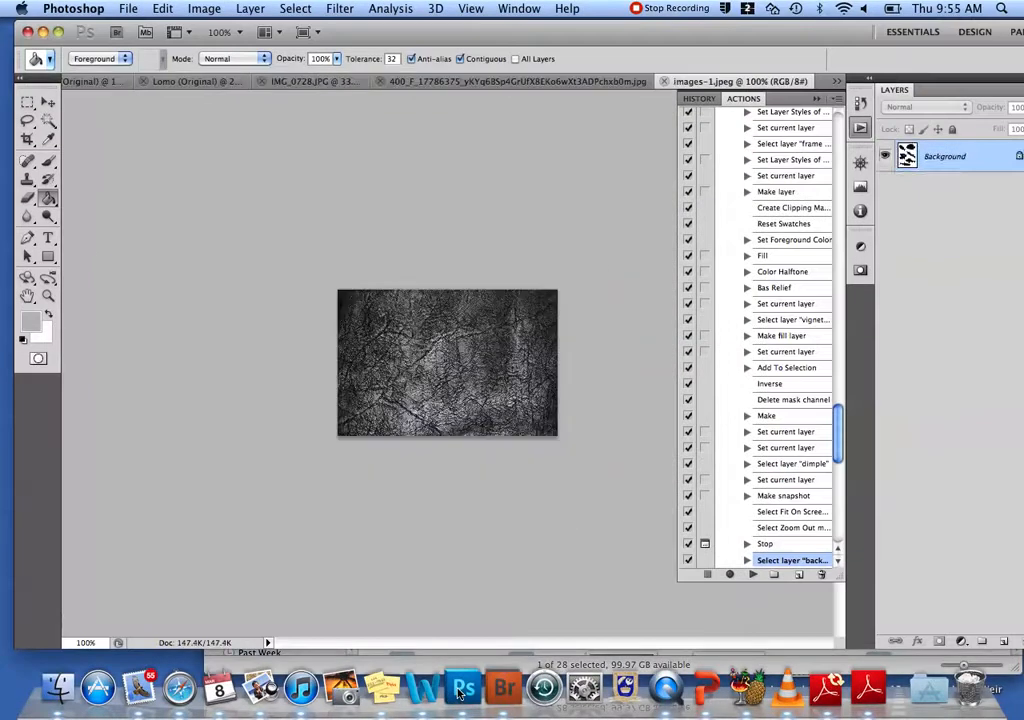
key("z")
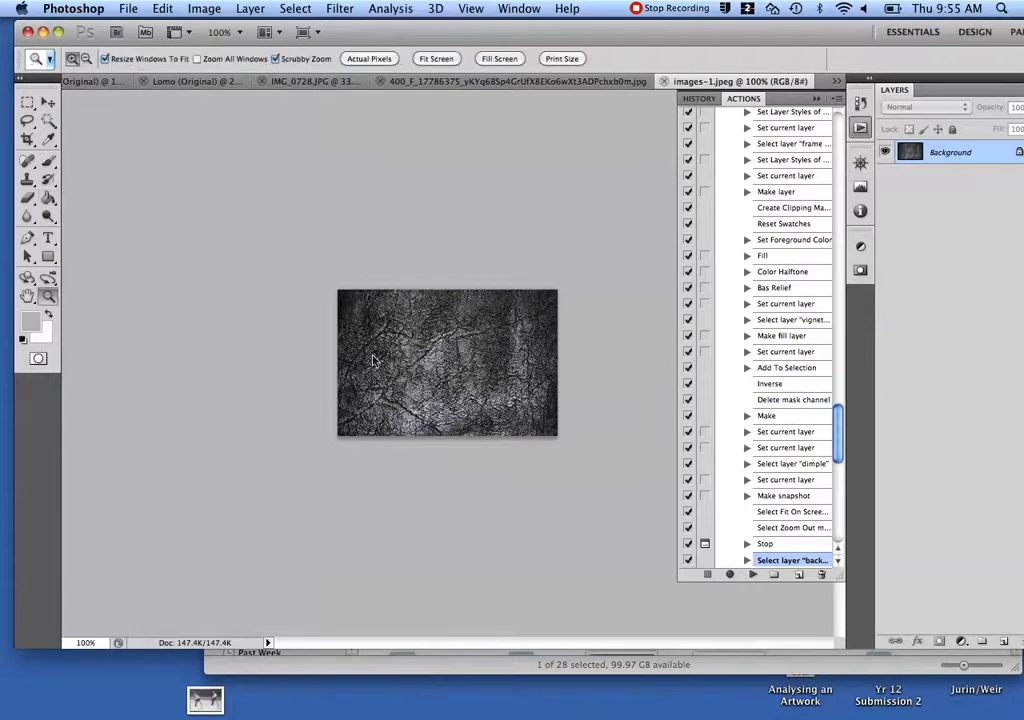
left_click(376, 356)
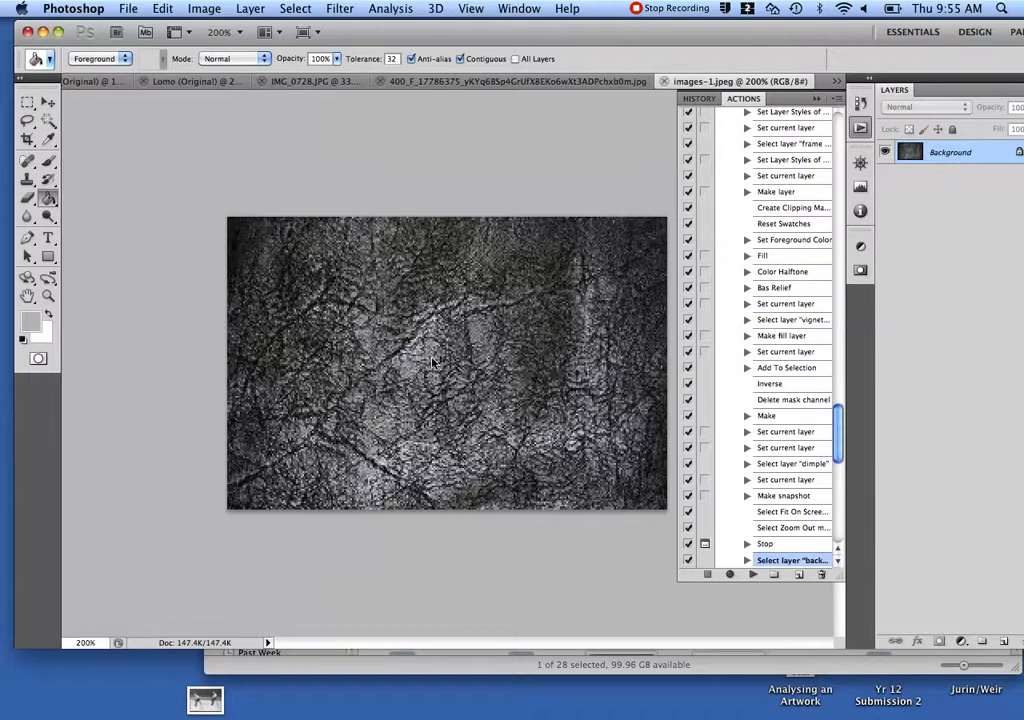
Float the fish silhouettes document in its own window beside the images-1.jpeg texture.
left_click(283, 82)
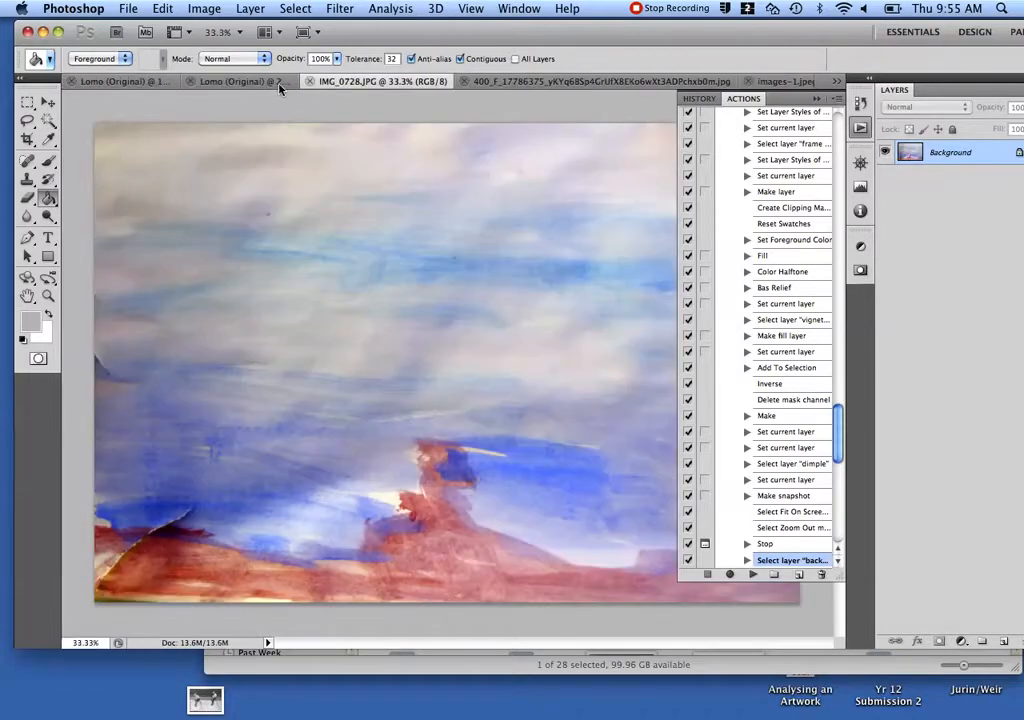
left_click(245, 81)
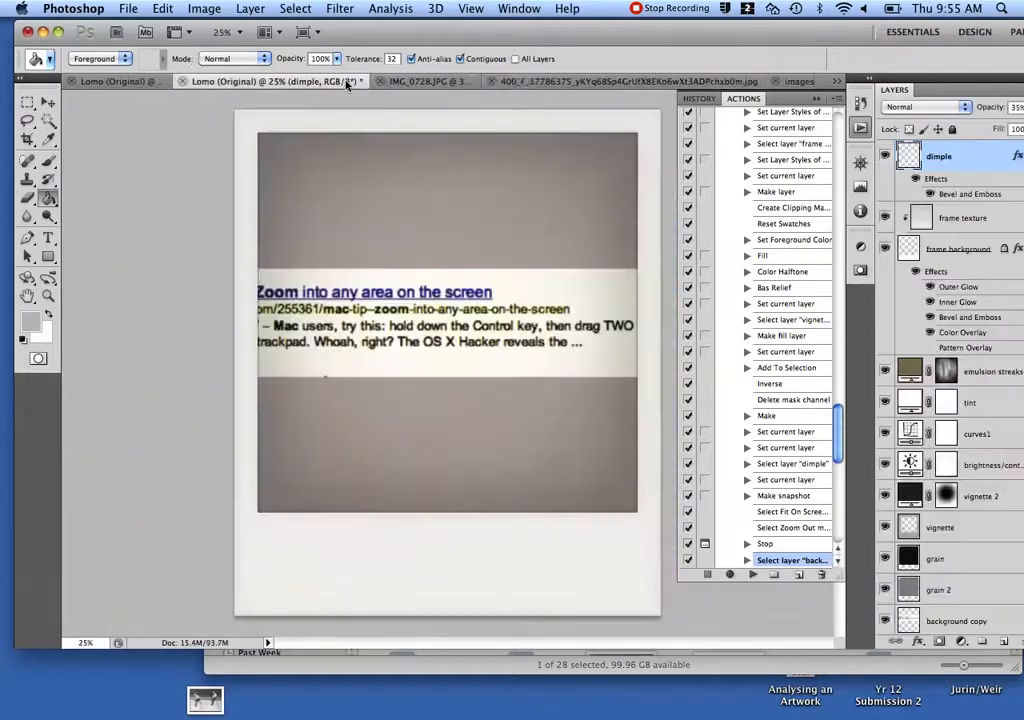
left_click(785, 84)
left_click(609, 82)
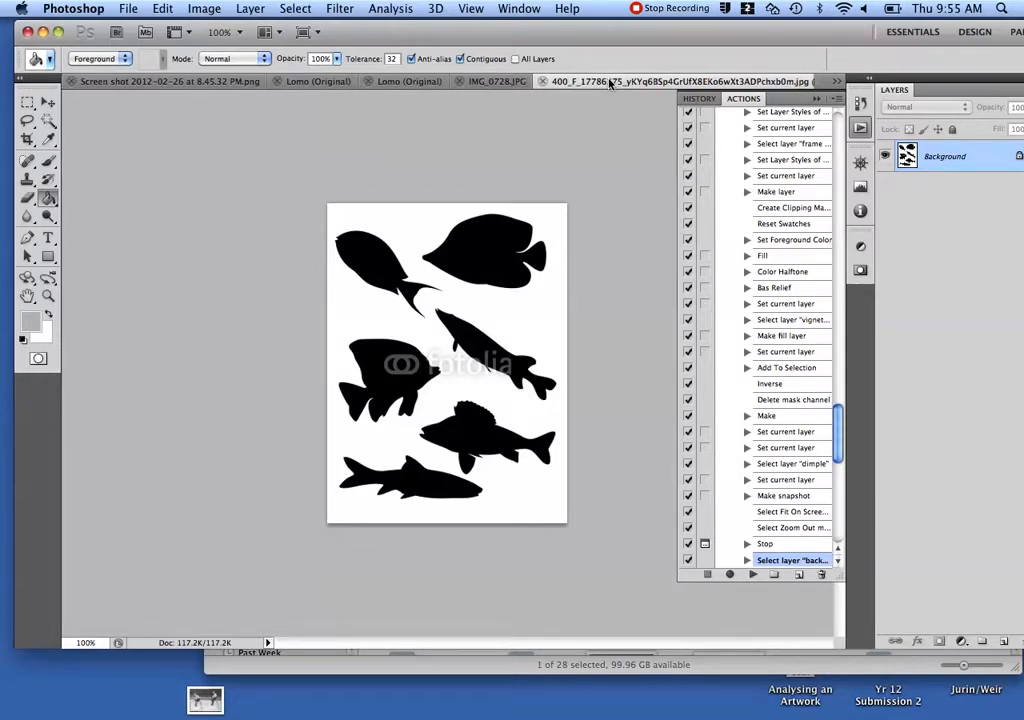
left_click_drag(608, 82, 139, 217)
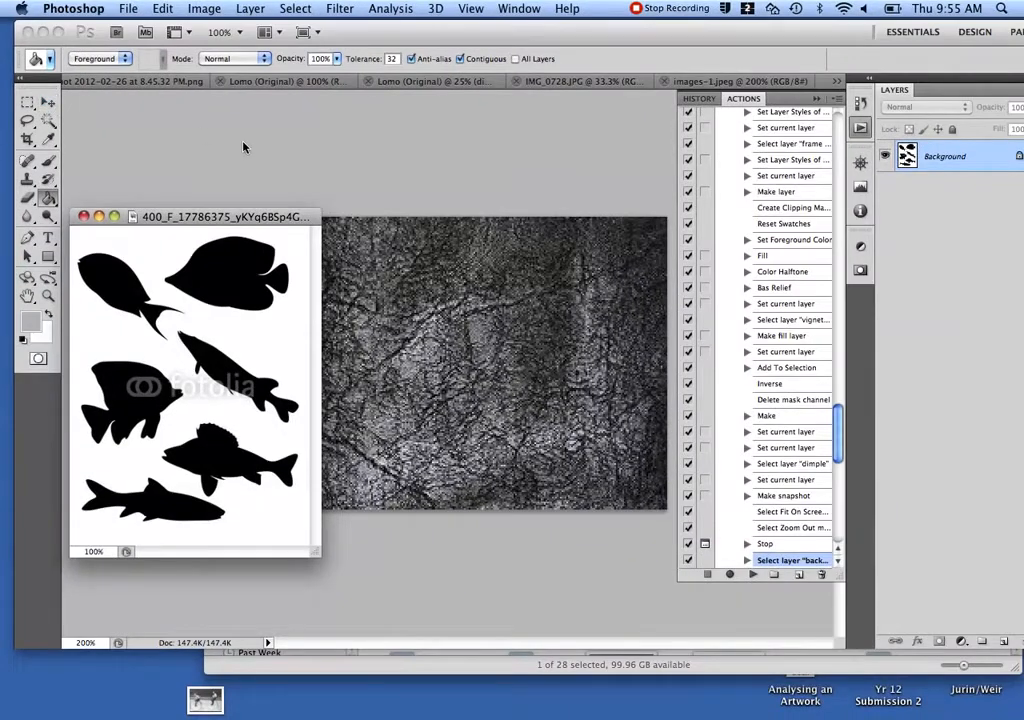
Move the fish silhouettes into the images-1.jpeg document and position the large fish fully over the texture.
left_click(59, 117)
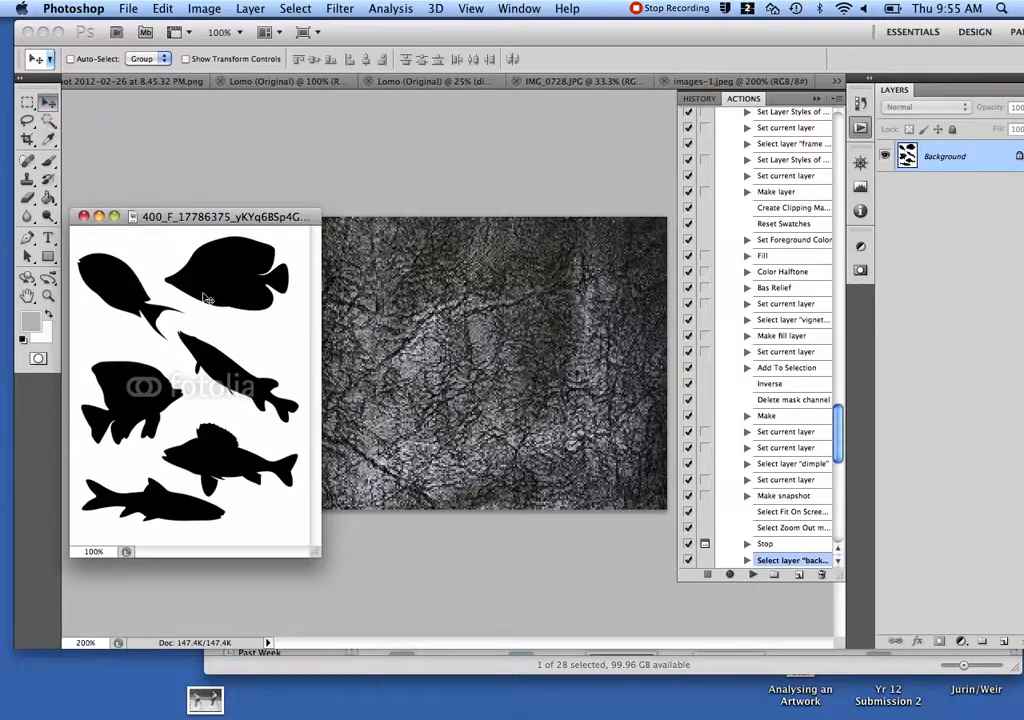
left_click_drag(205, 298, 414, 327)
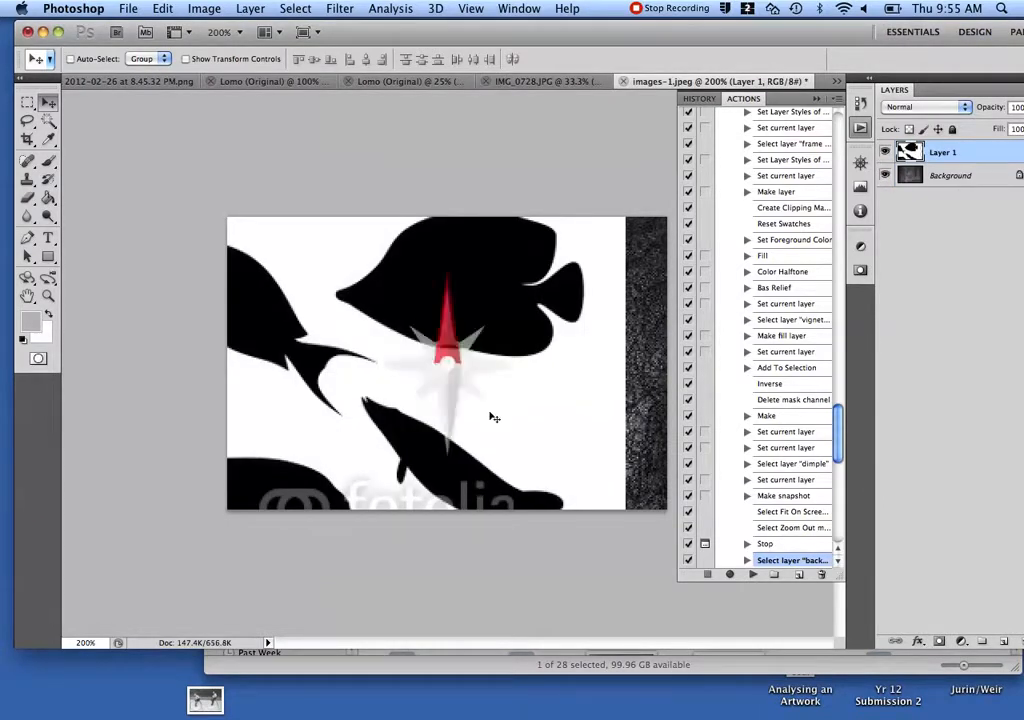
left_click_drag(490, 413, 508, 416)
left_click_drag(463, 368, 468, 421)
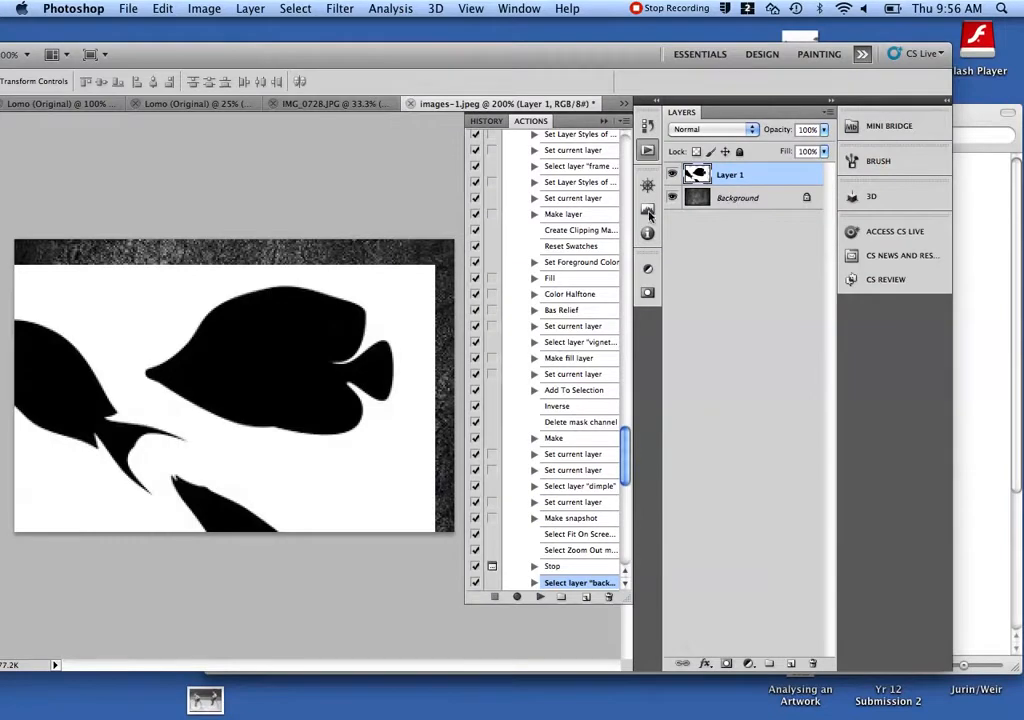
left_click_drag(296, 53, 496, 31)
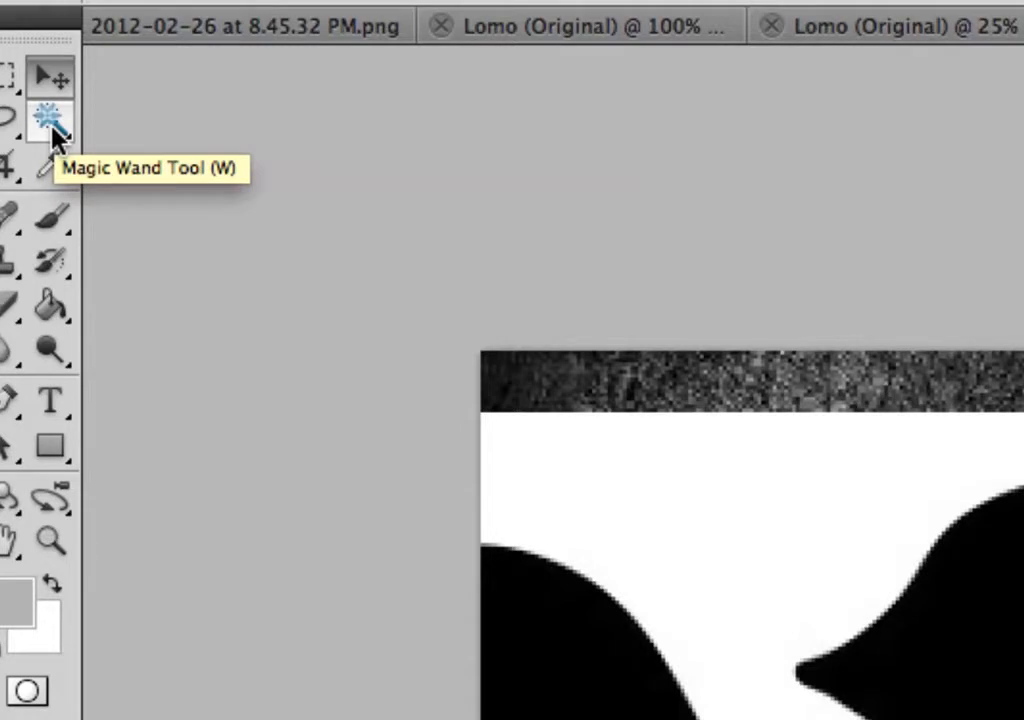
Select the large black fish silhouette with the Magic Wand tool.
left_click(52, 129)
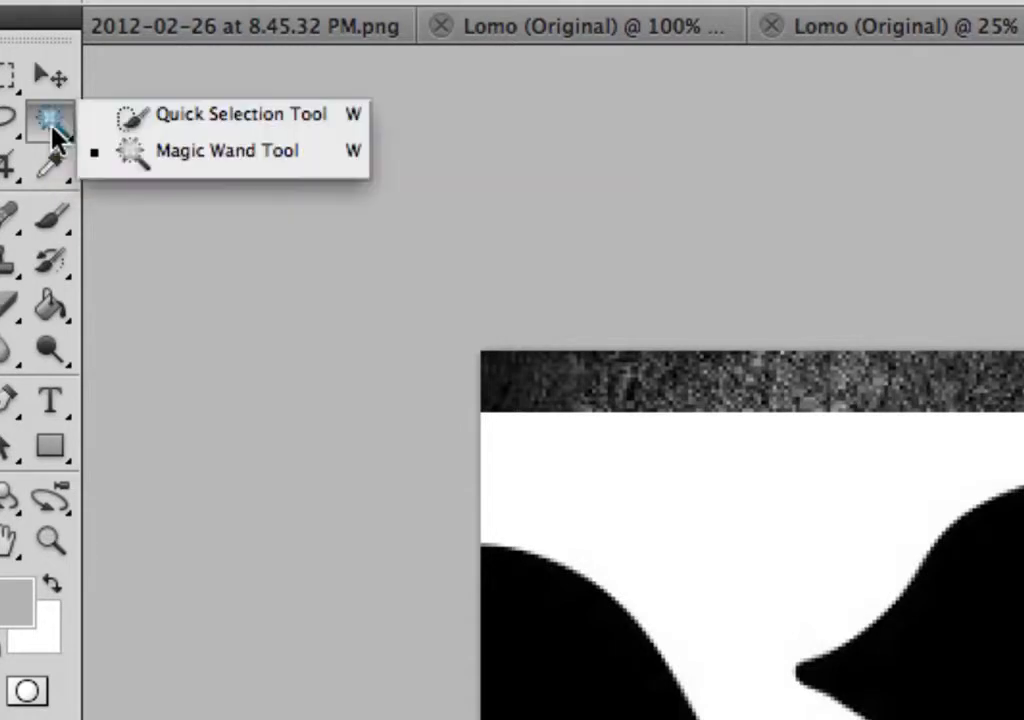
left_click(289, 176)
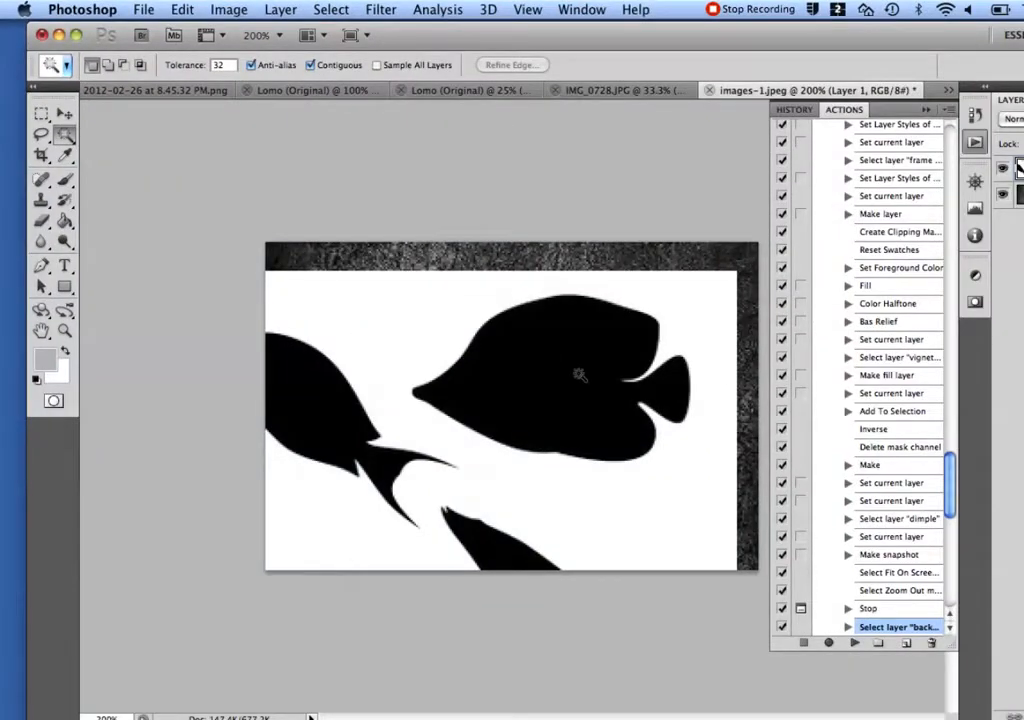
left_click(578, 374)
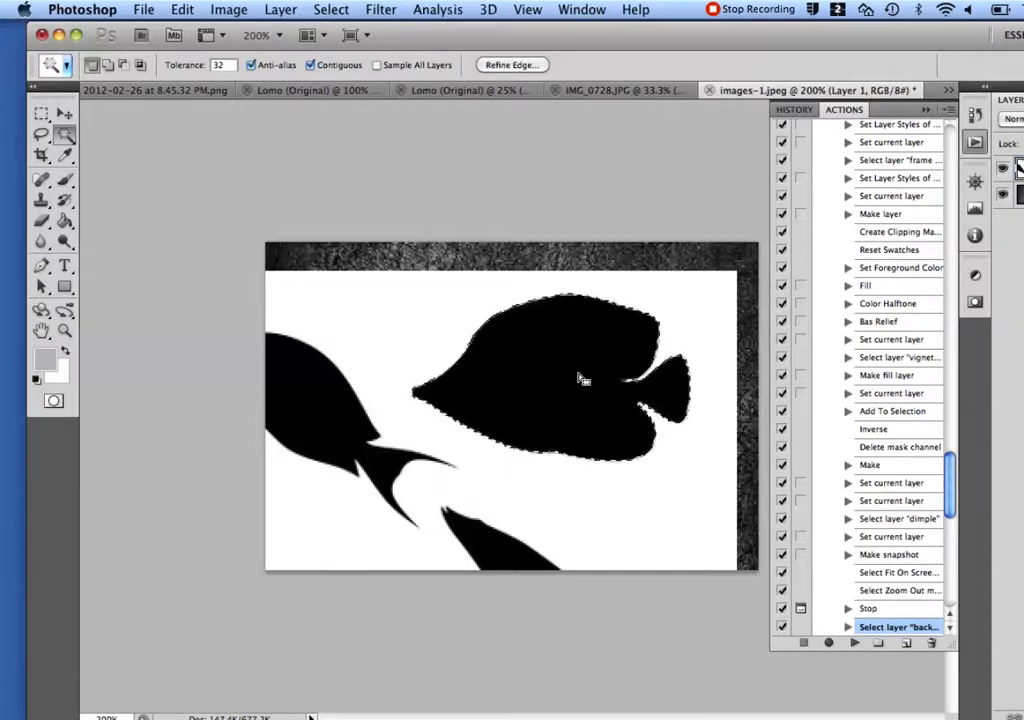
Try deselecting the fish, selecting the white area around the silhouettes and inverting the selection.
key("super+d")
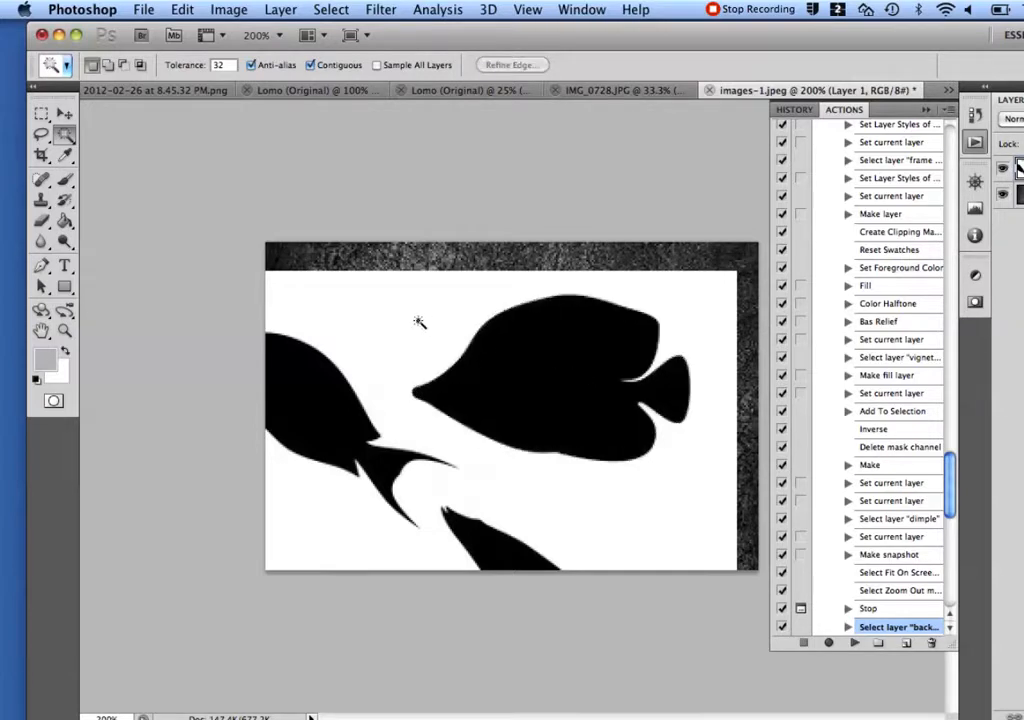
left_click(422, 325)
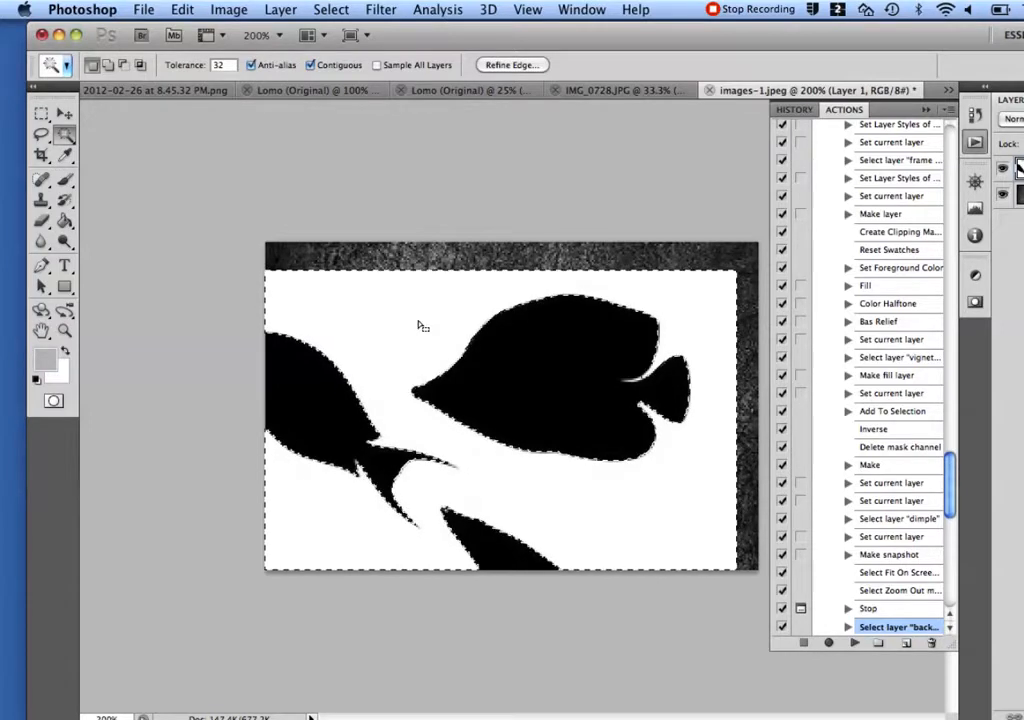
key("super+shift+i")
Select only the large fish silhouette again with the Magic Wand and hide Layer 1.
left_click(560, 380)
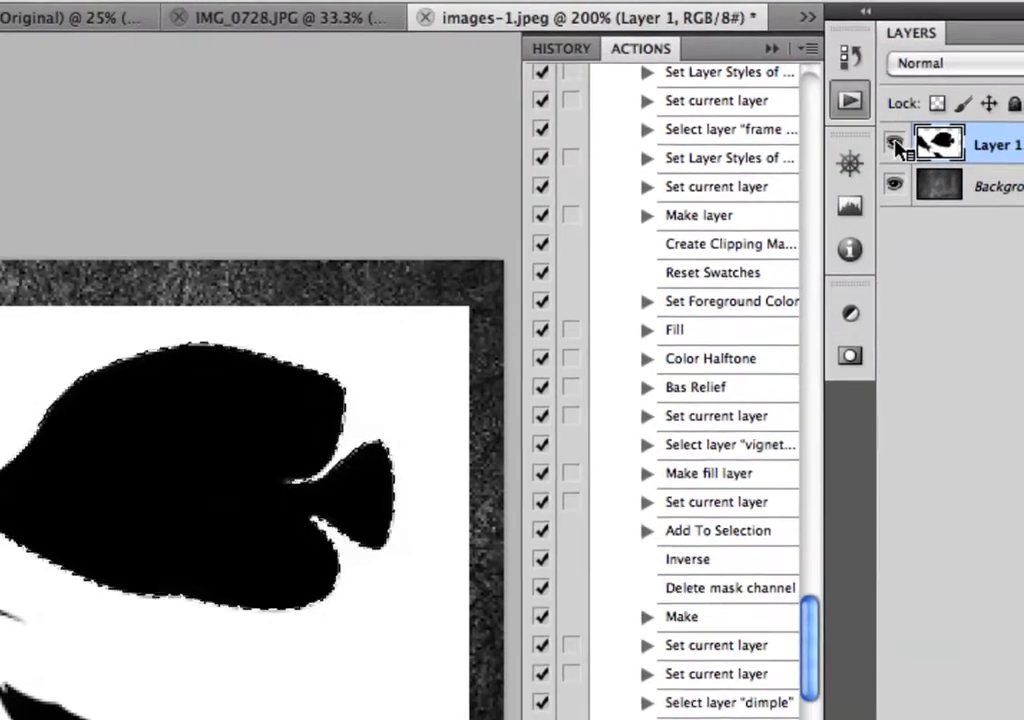
left_click(893, 148)
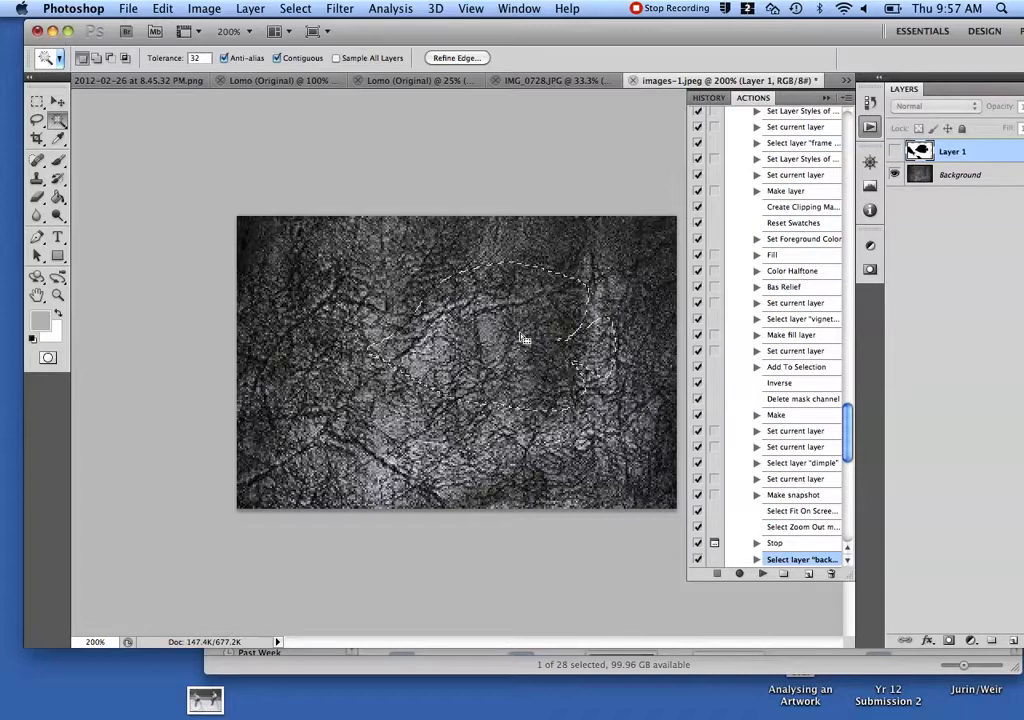
Float images-1.jpeg in its own window and close the Lomo (Original) document at 25% without saving.
left_click_drag(655, 80, 430, 245)
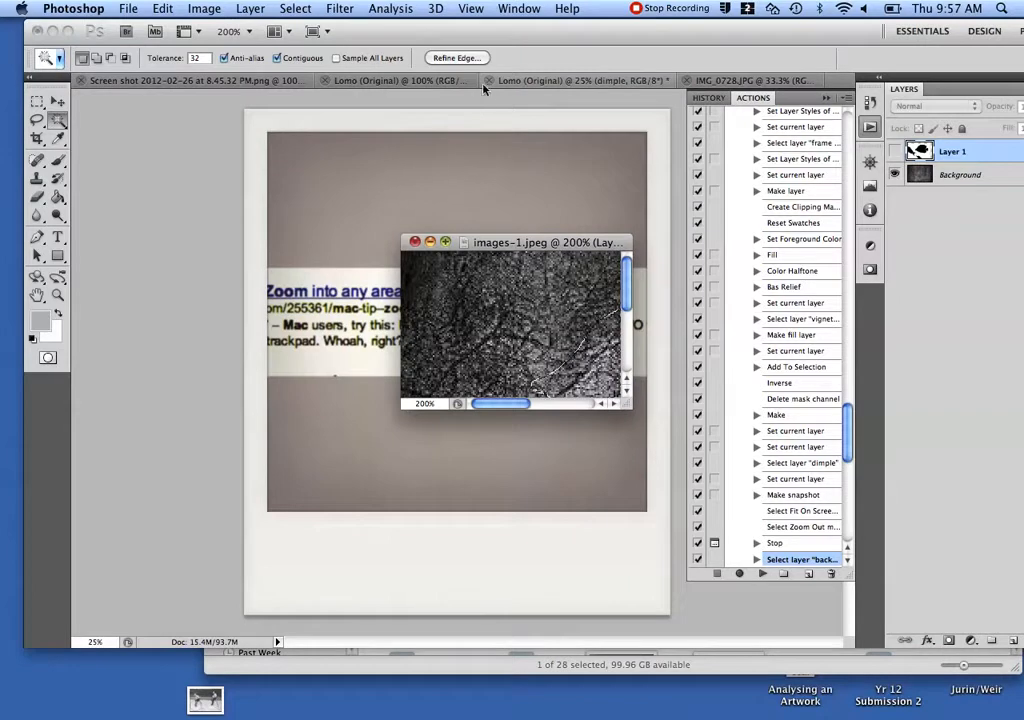
left_click(489, 81)
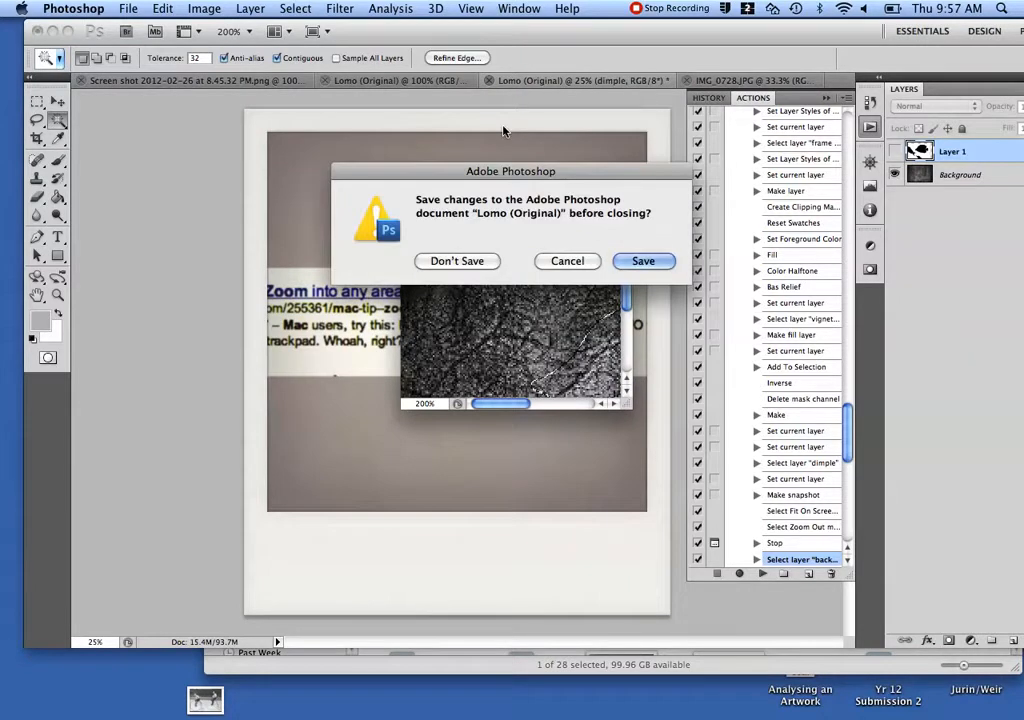
left_click(482, 259)
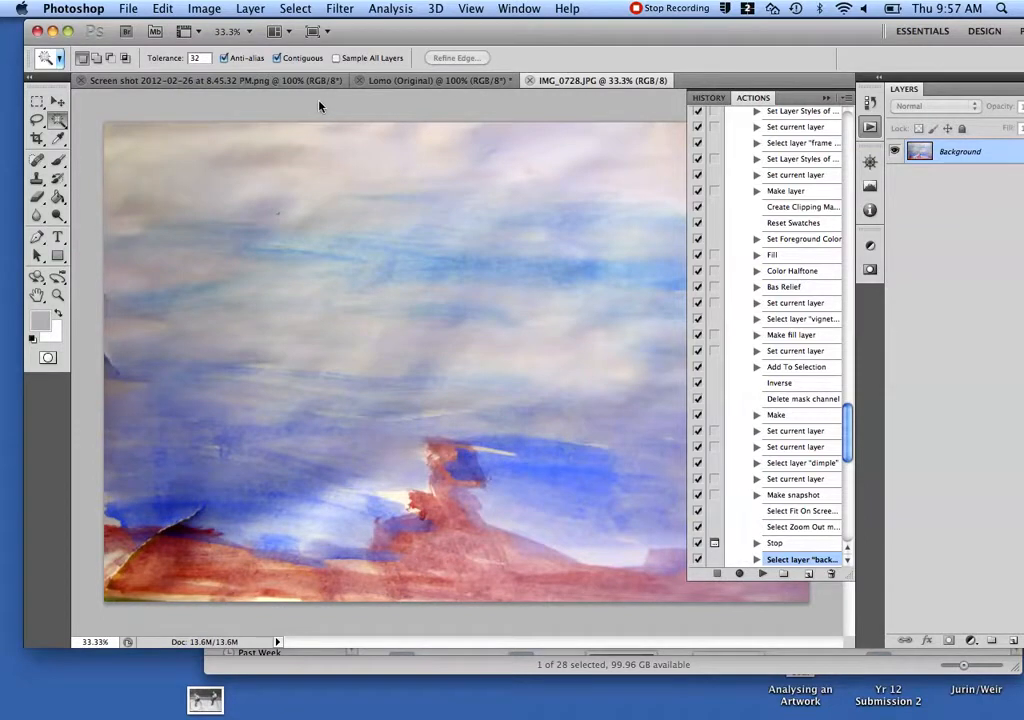
Bring the images-1.jpeg window back to the front, enlarge it and place it over the IMG_0728.JPG painting.
key("F9")
left_click(742, 497)
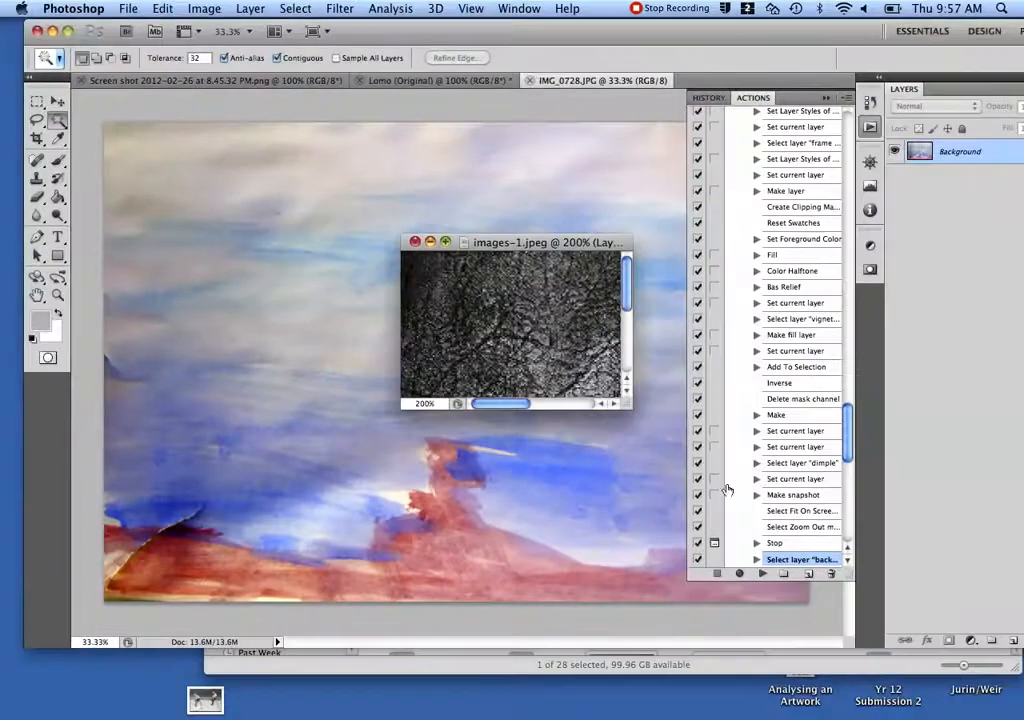
key("z")
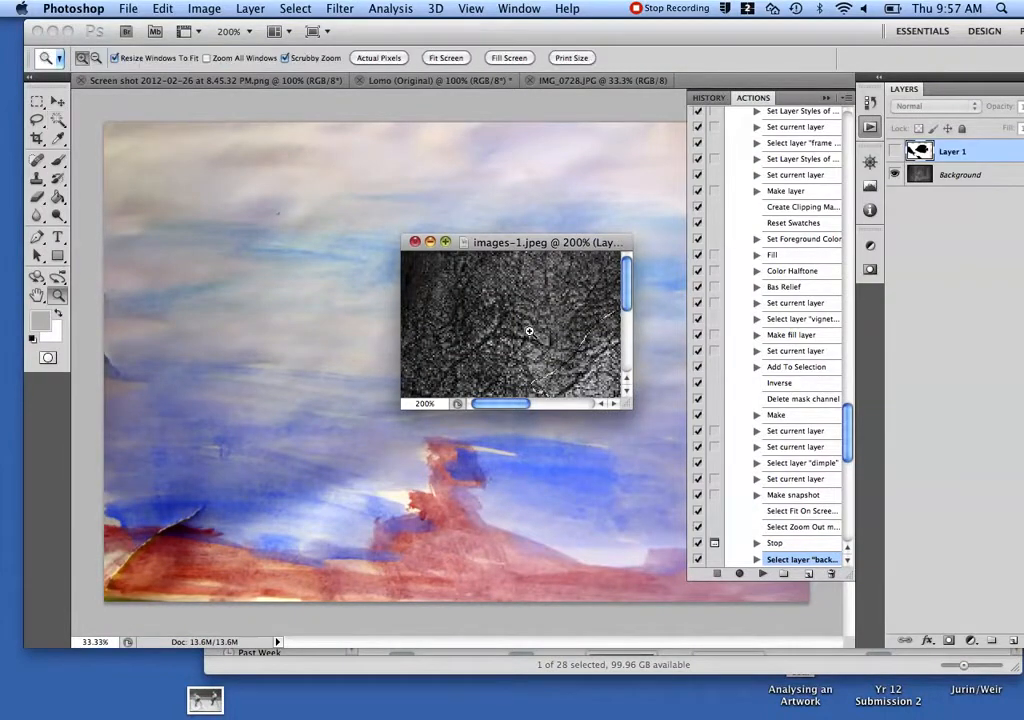
left_click_drag(632, 404, 795, 620)
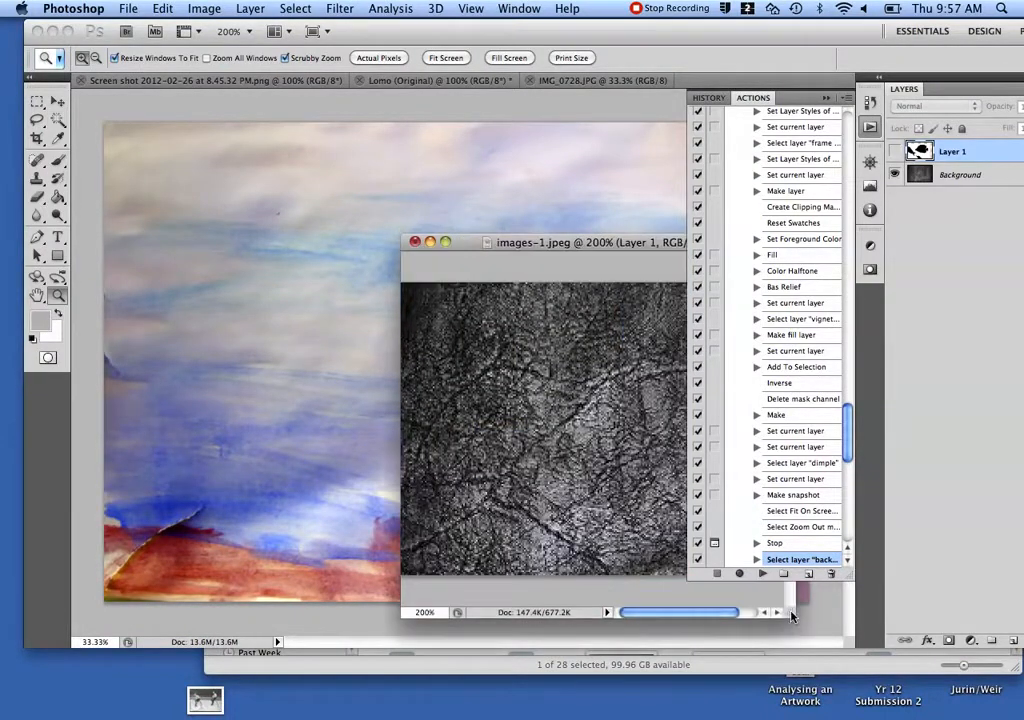
left_click_drag(562, 240, 385, 230)
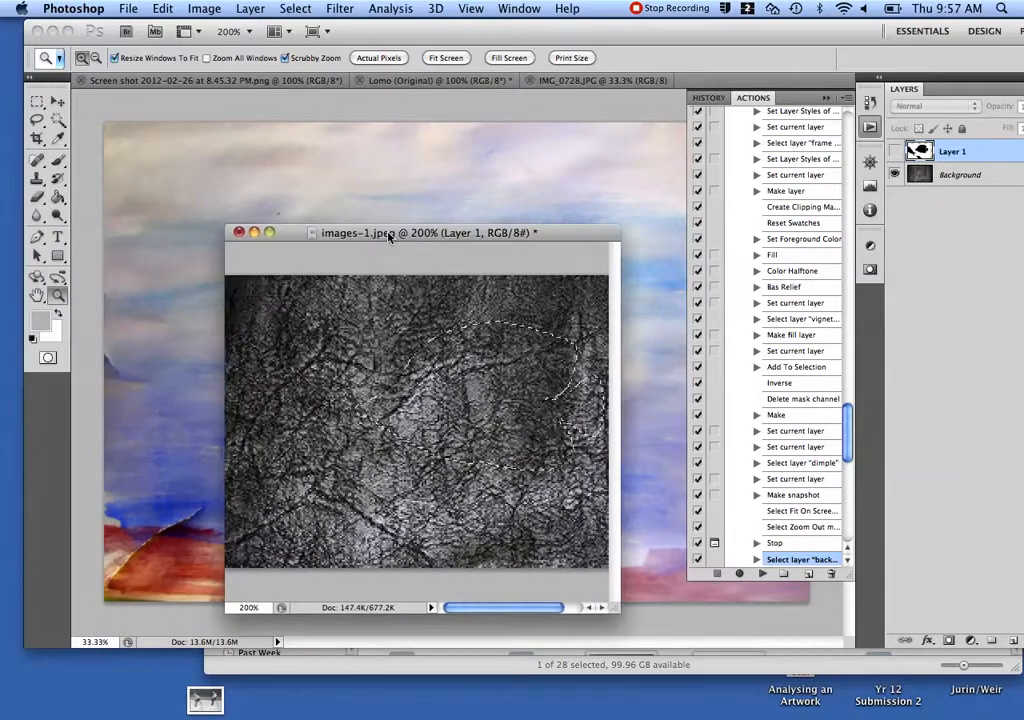
Move the fish-shaped selection of the texture's Background layer into the IMG_0728.JPG painting.
left_click(50, 103)
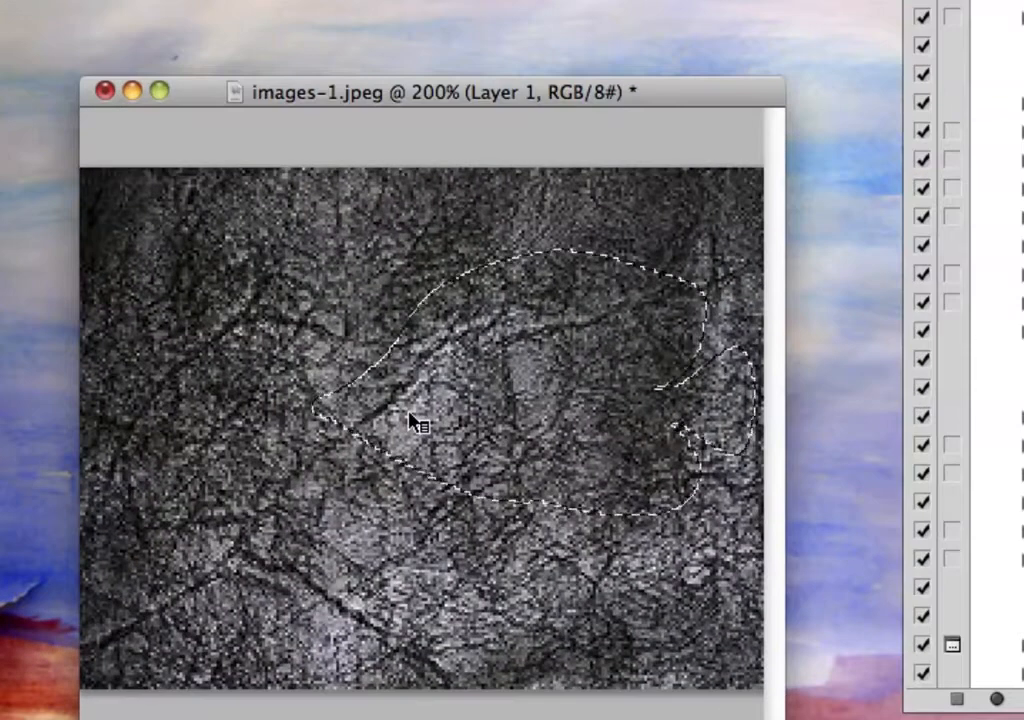
left_click(440, 415)
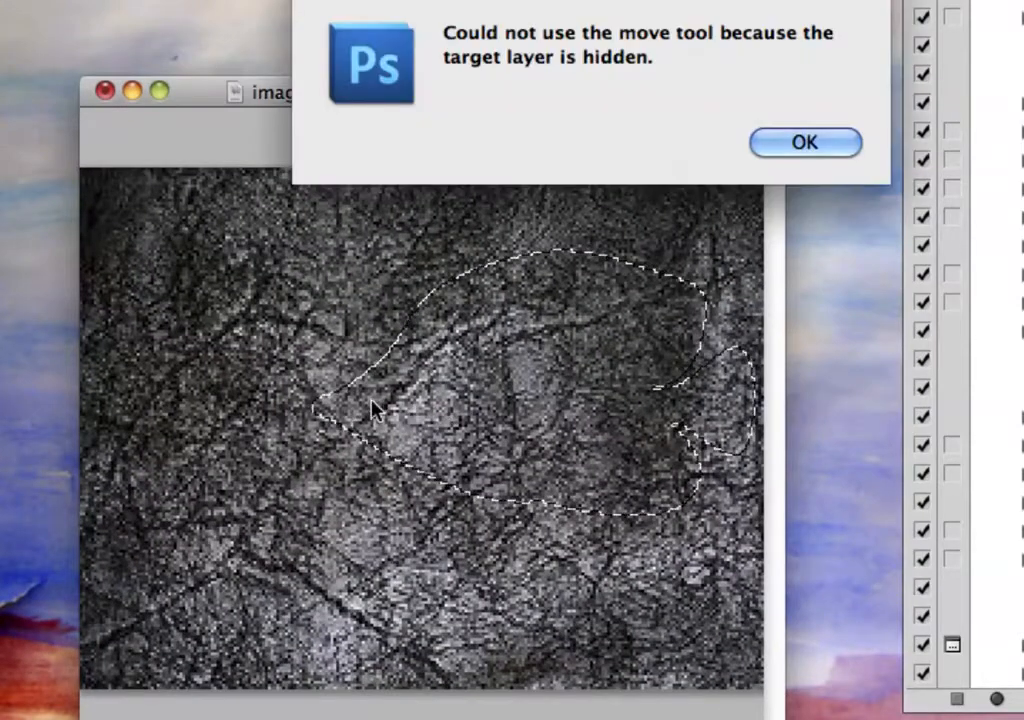
left_click(808, 150)
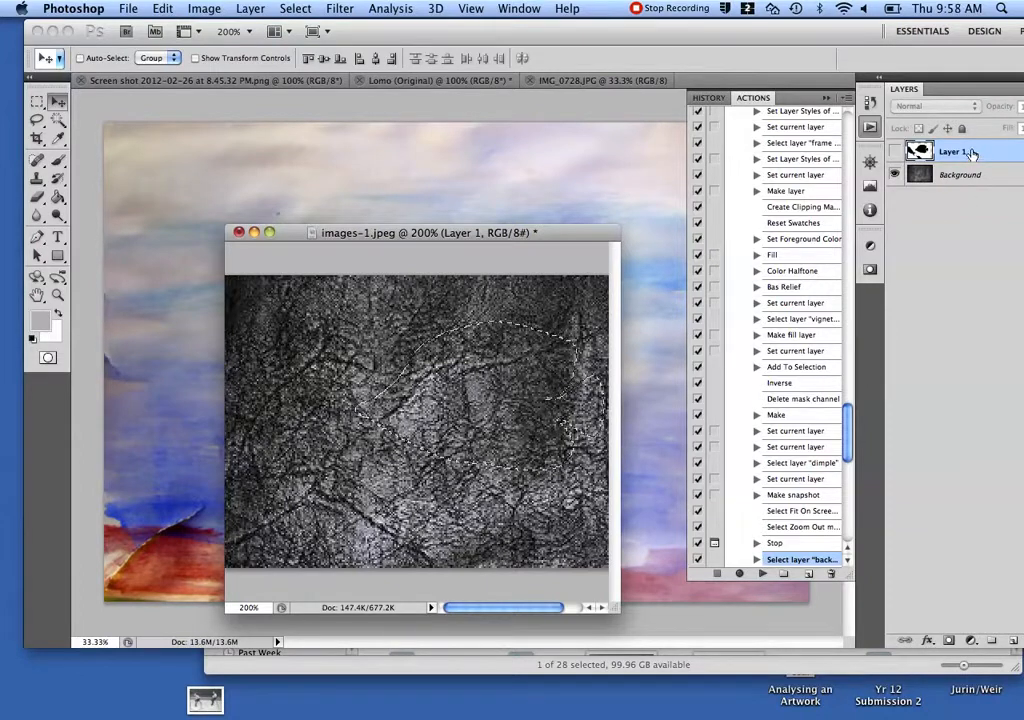
left_click(963, 176)
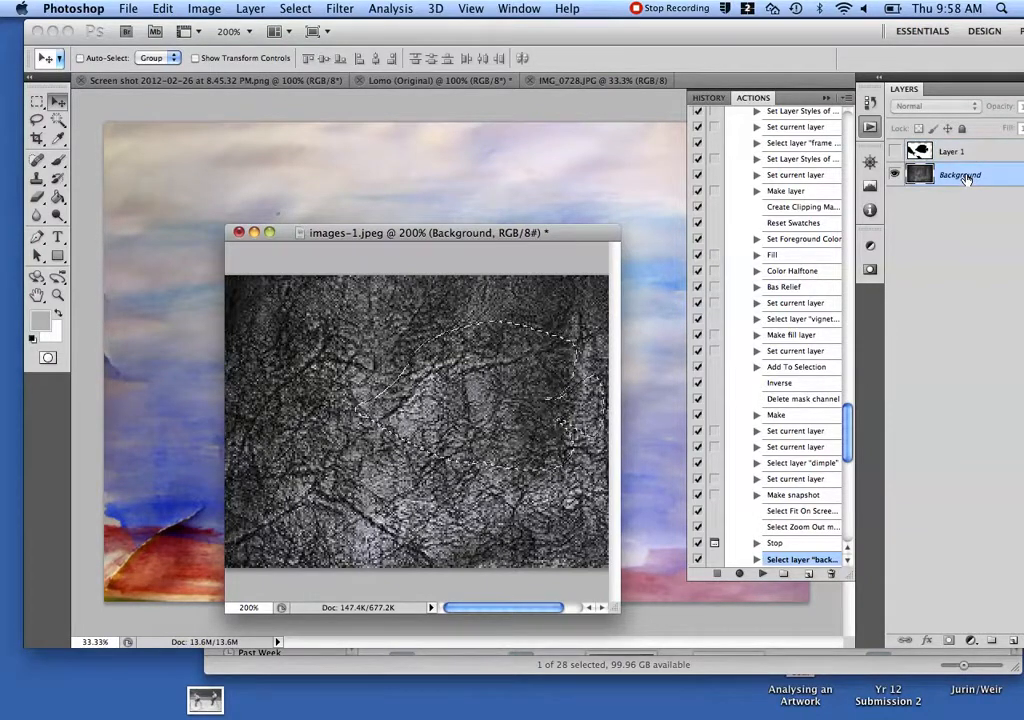
left_click_drag(413, 414, 556, 378)
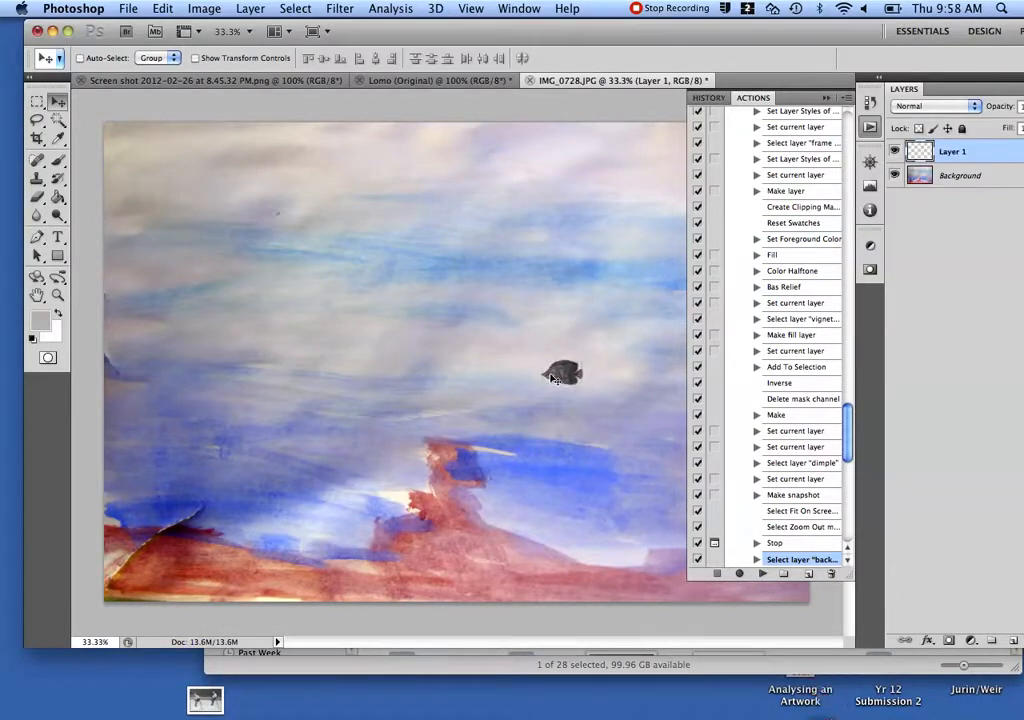